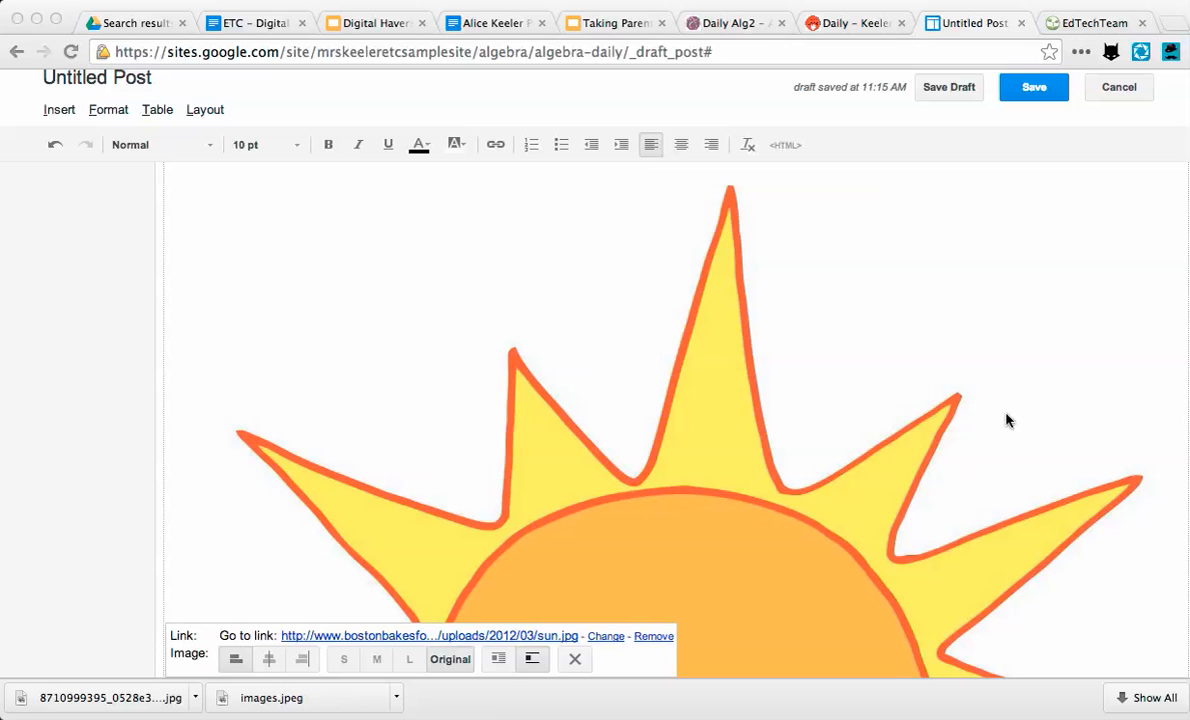
Step: Resize the sun image to the small size and save the Monday 02-17-2014 post
left_click(340, 659)
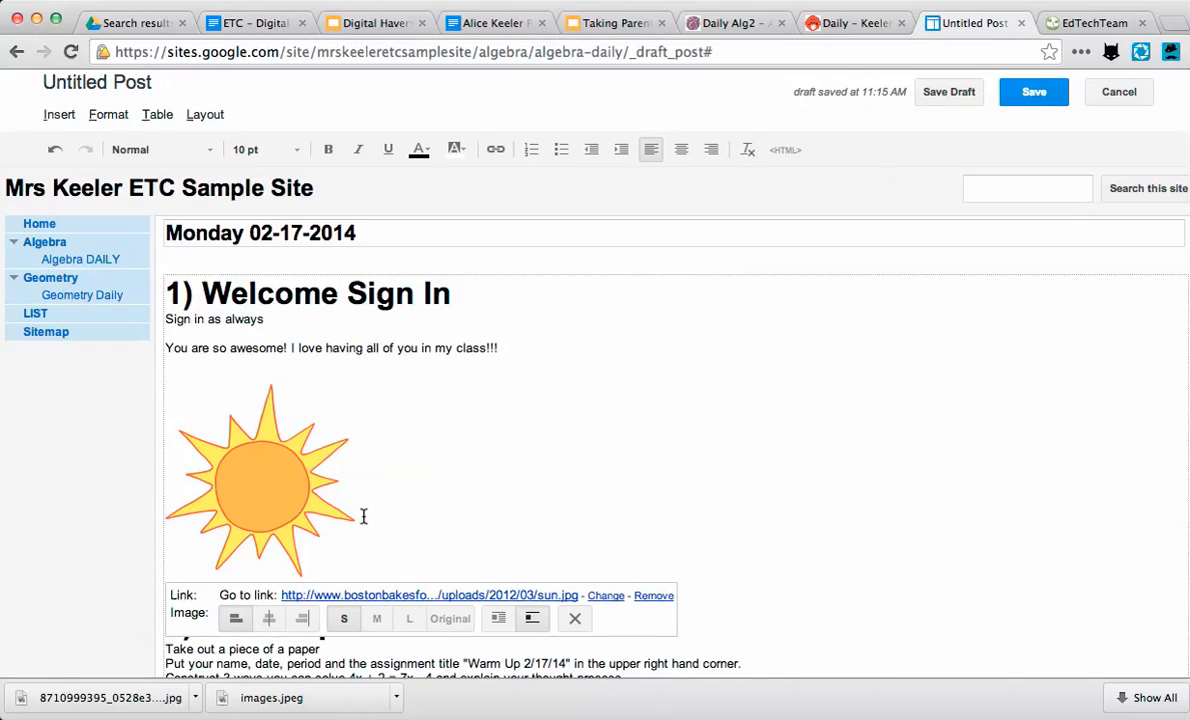
left_click(376, 618)
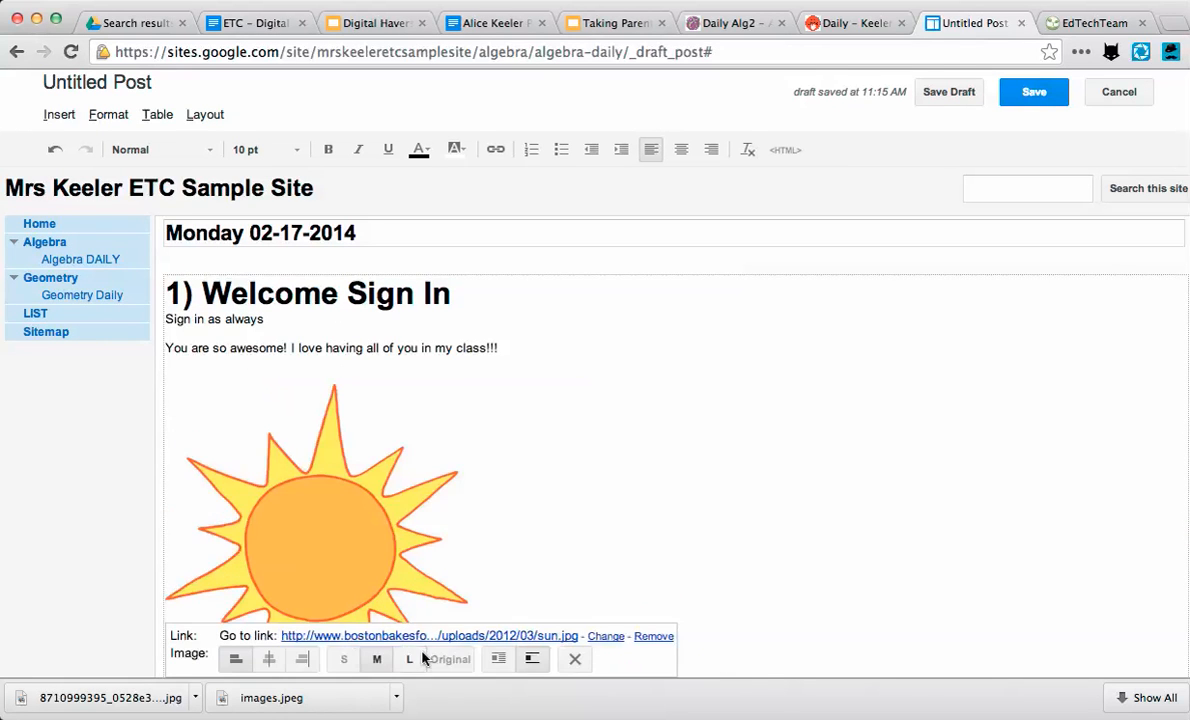
left_click(343, 659)
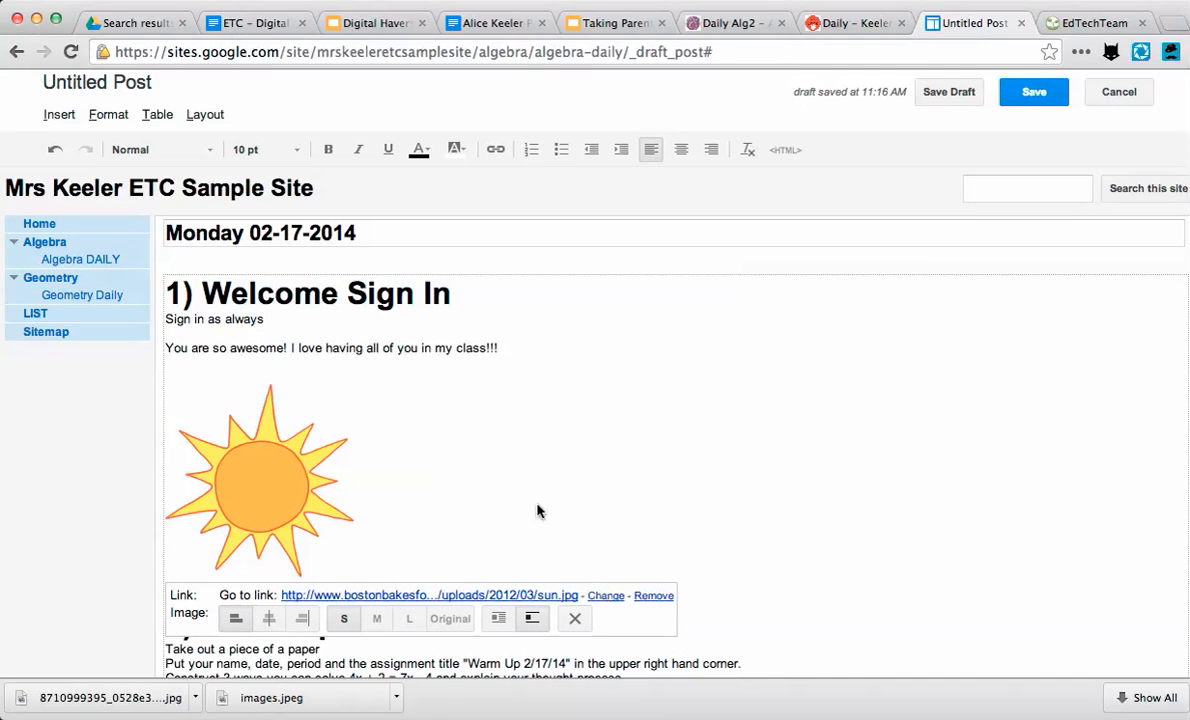
scroll(554, 386, "down", 3)
scroll(554, 386, "up", 2)
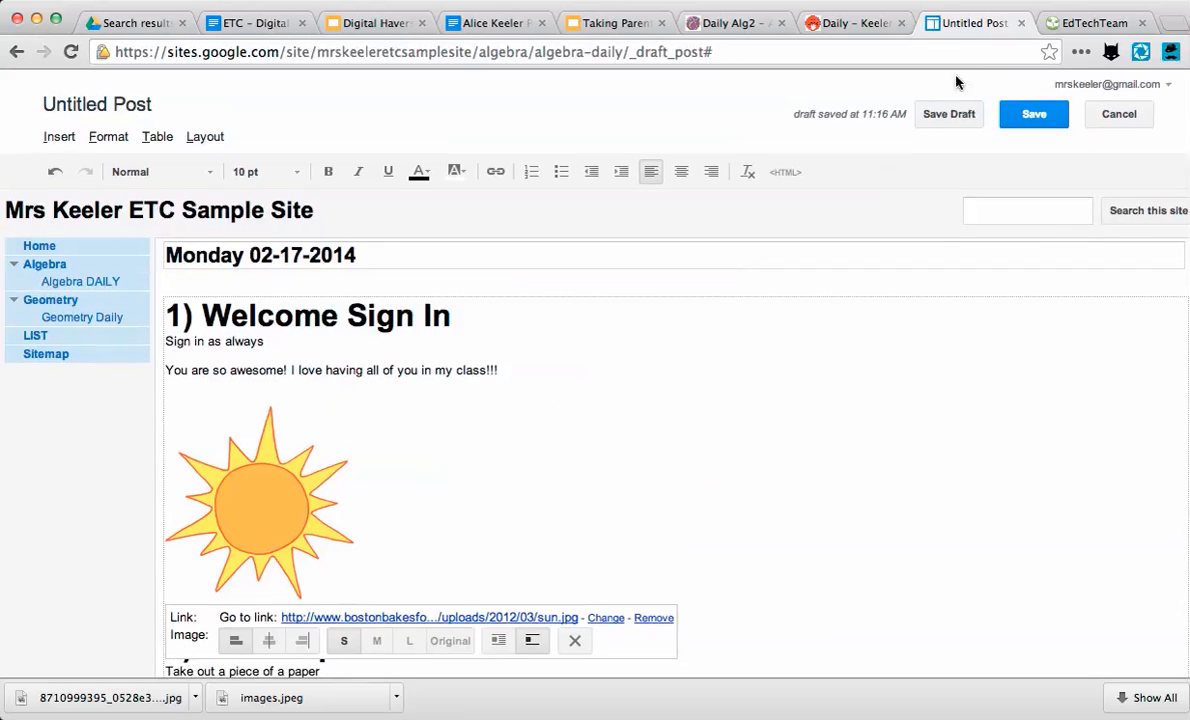
left_click(1030, 116)
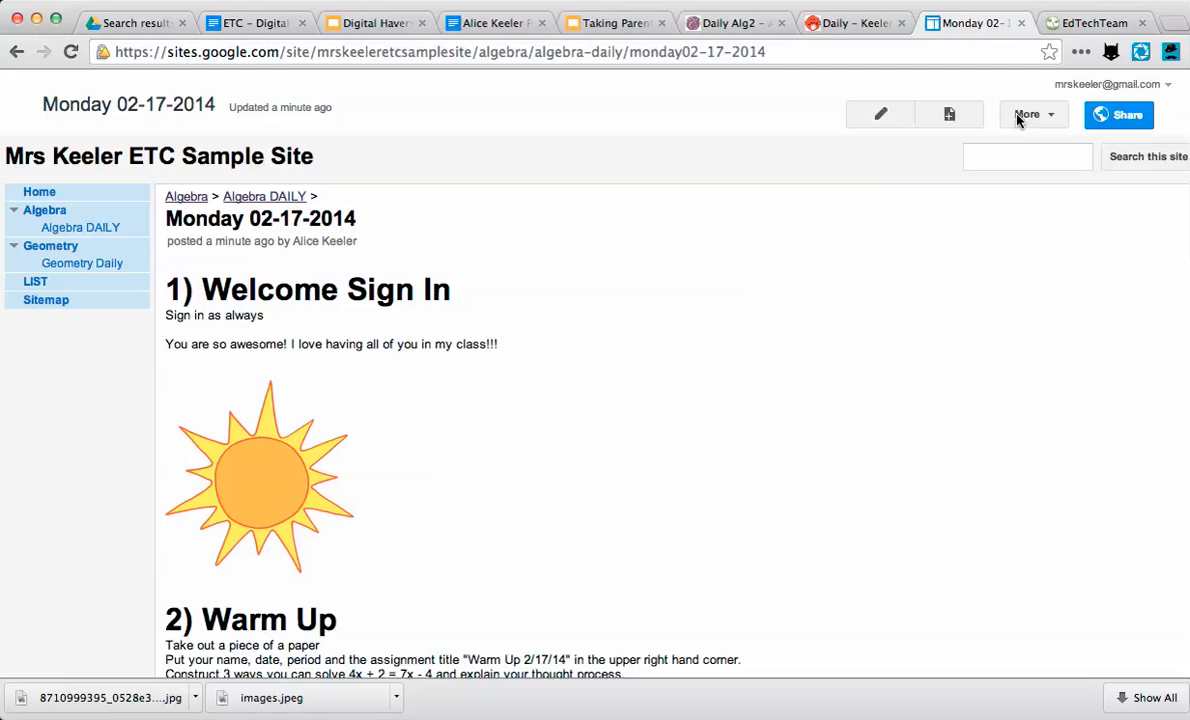
Step: Reopen the saved post for editing and format the "3) Peer Edit" line as a bold 24 pt heading
scroll(594, 432, "down", 2)
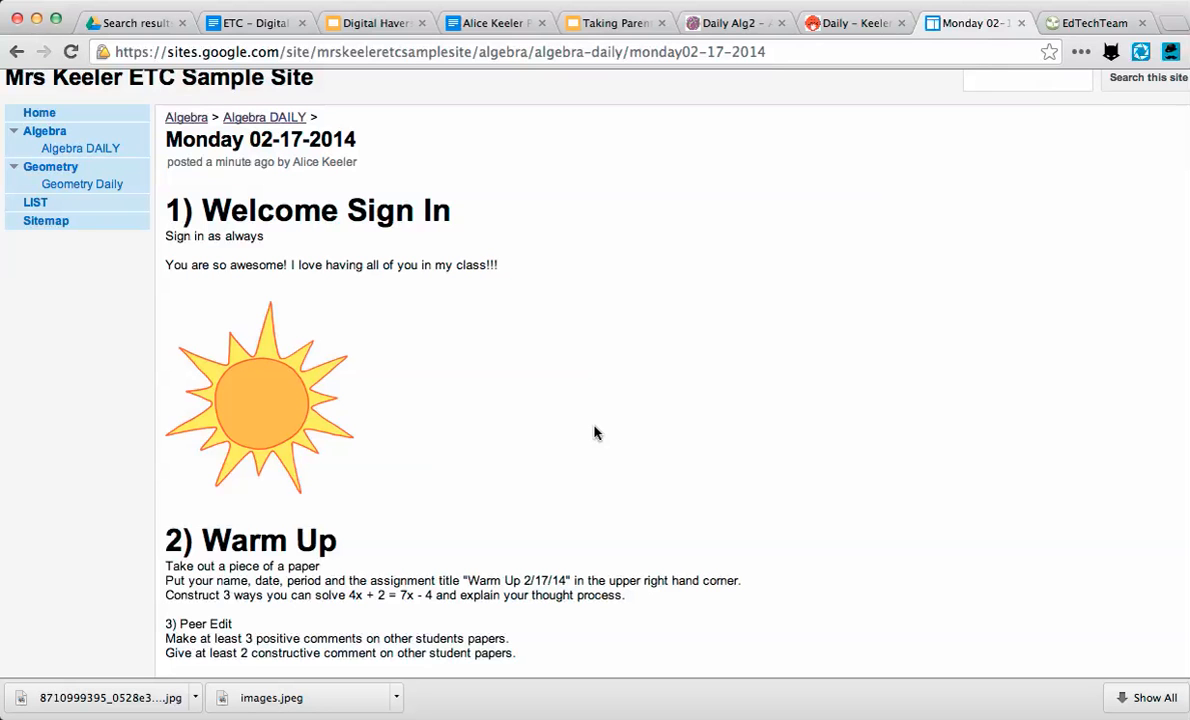
scroll(594, 432, "down", 3)
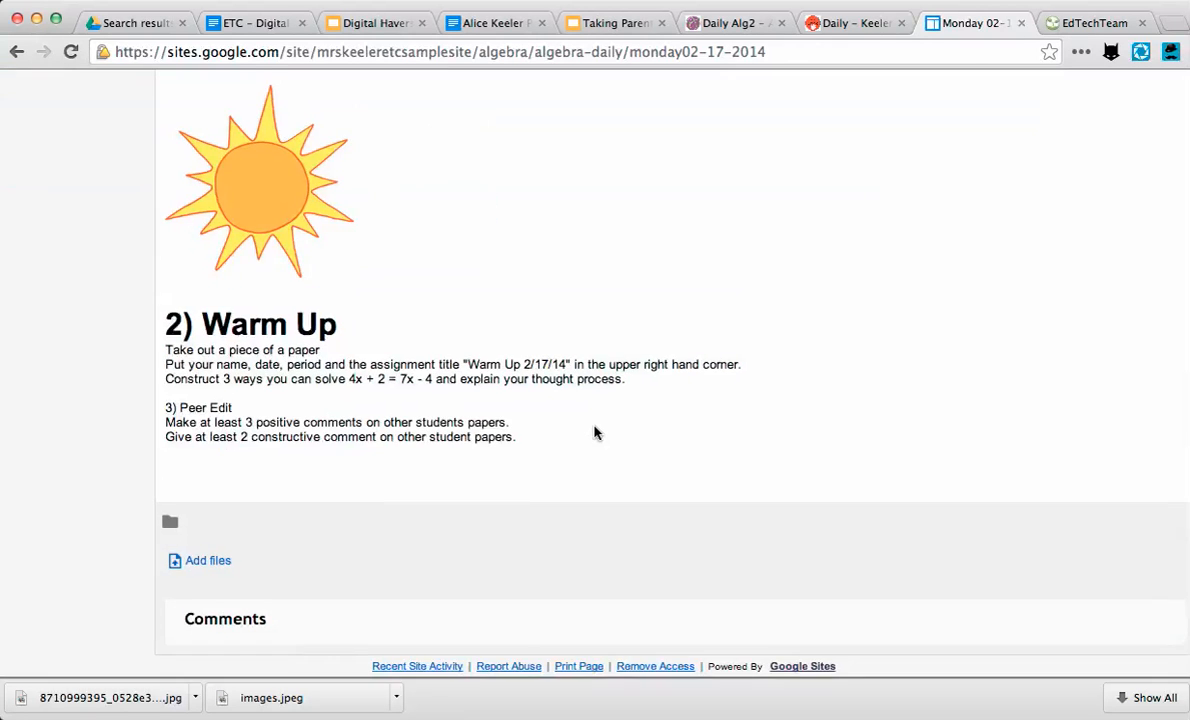
scroll(594, 432, "up", 5)
left_click(880, 113)
scroll(559, 457, "down", 3)
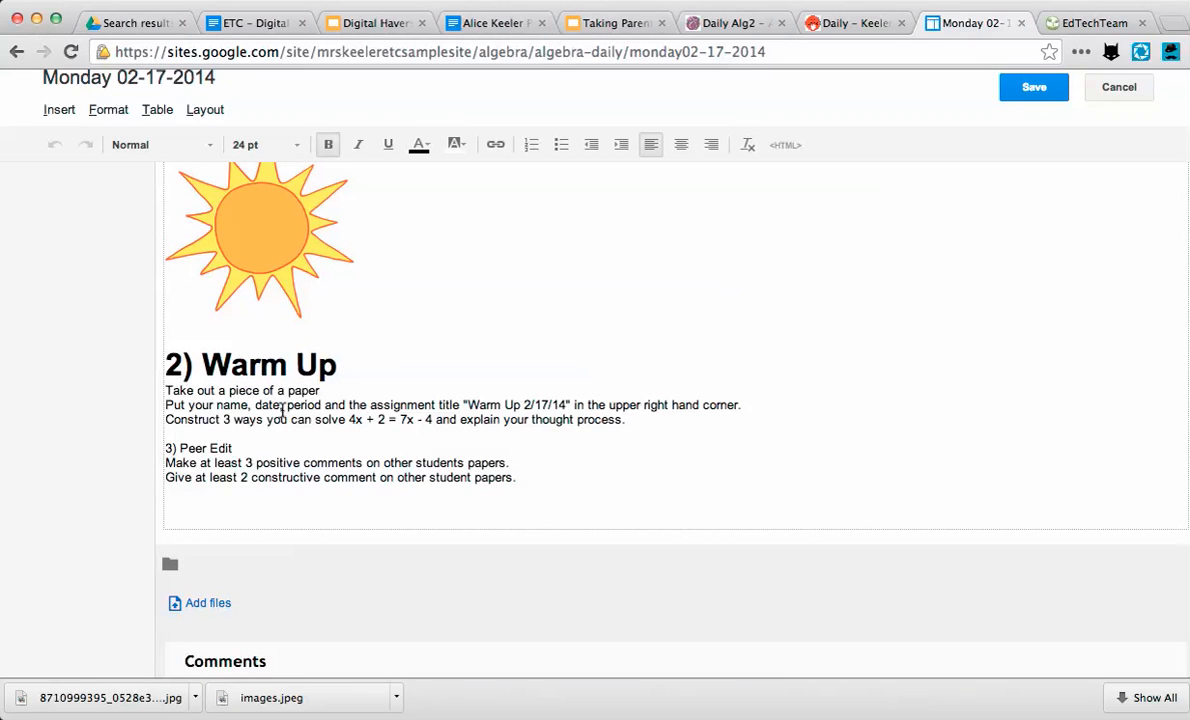
left_click(240, 446)
left_click_drag(240, 446, 141, 451)
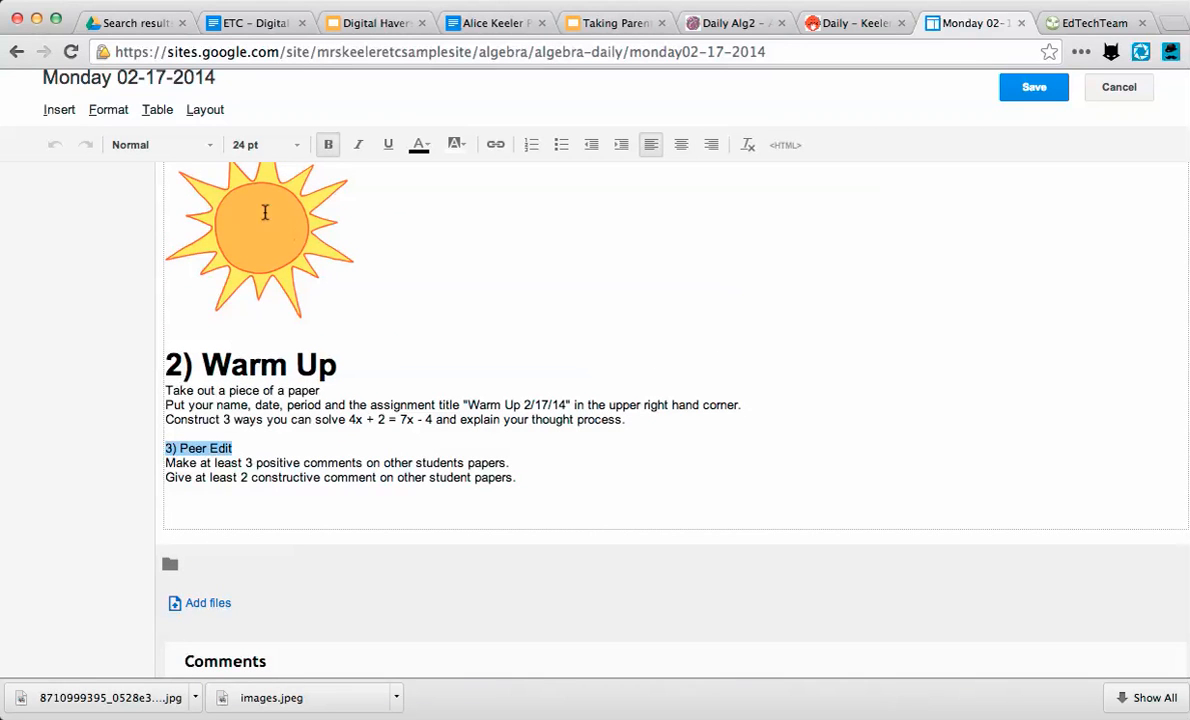
left_click(240, 145)
left_click(266, 301)
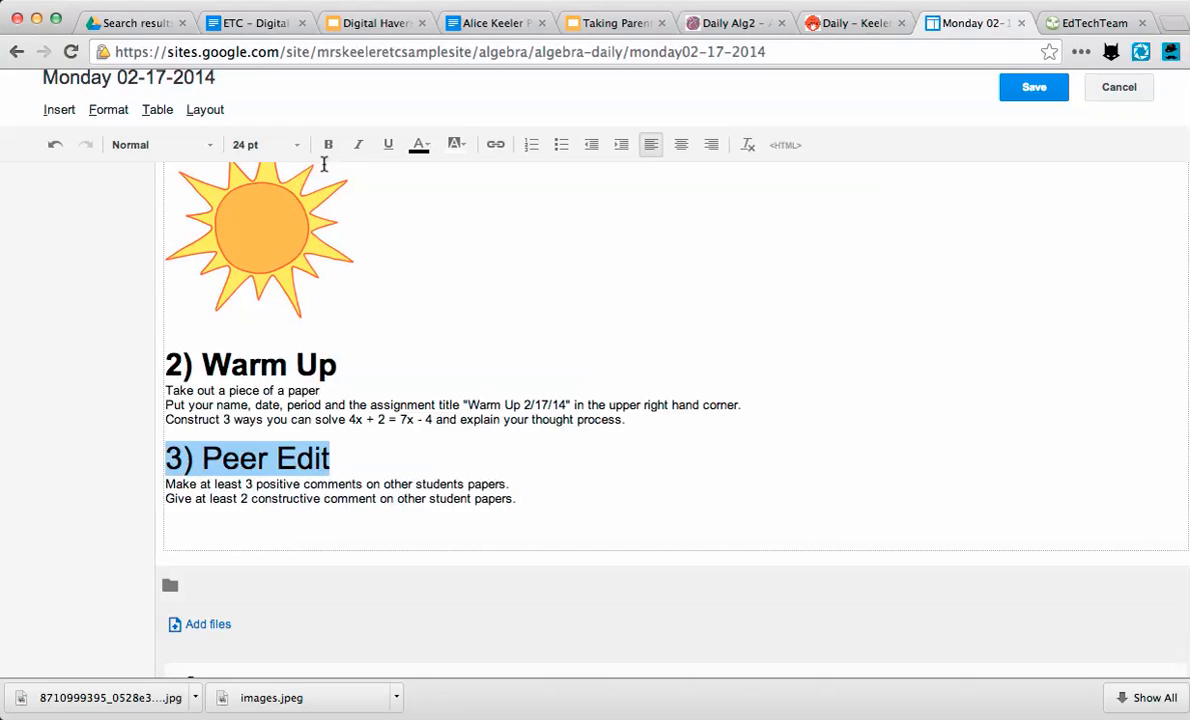
left_click(362, 460)
Step: Add the text "Directions Here" after a blank line below the peer edit instructions and start a new line under it
left_click(528, 501)
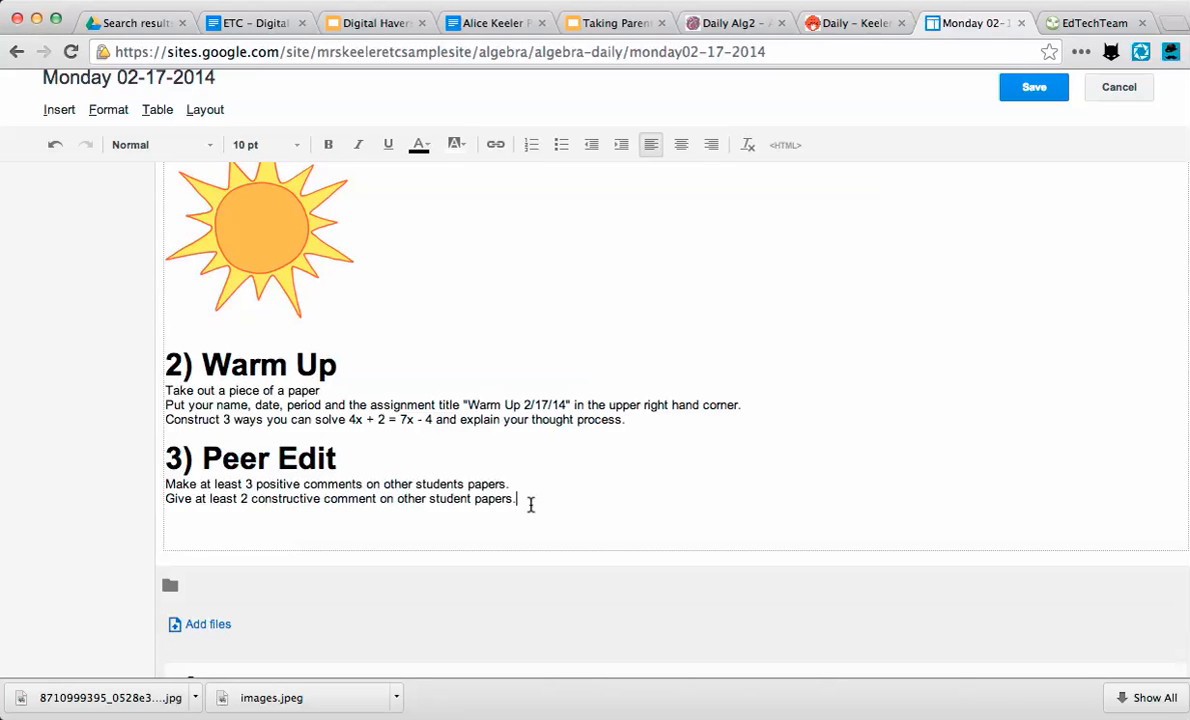
key("Return")
key("Return")
type("DIrec")
key("BackSpace")
key("BackSpace")
key("BackSpace")
key("BackSpace")
type("irections Here")
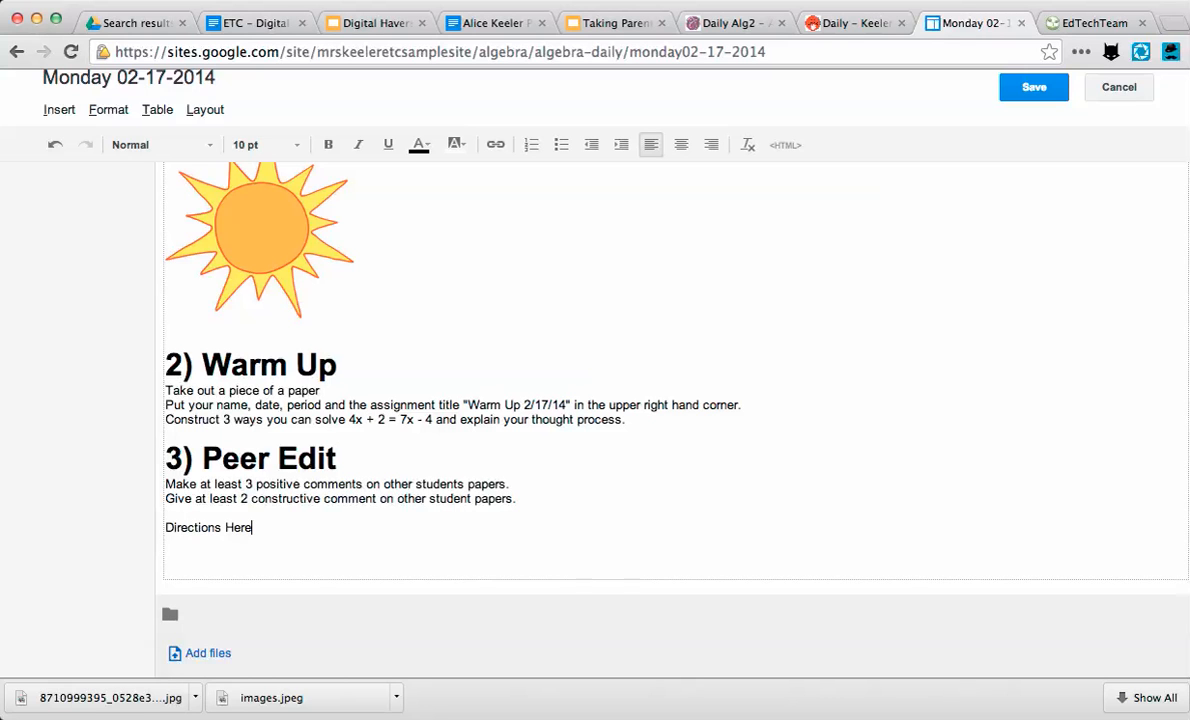
key("Return")
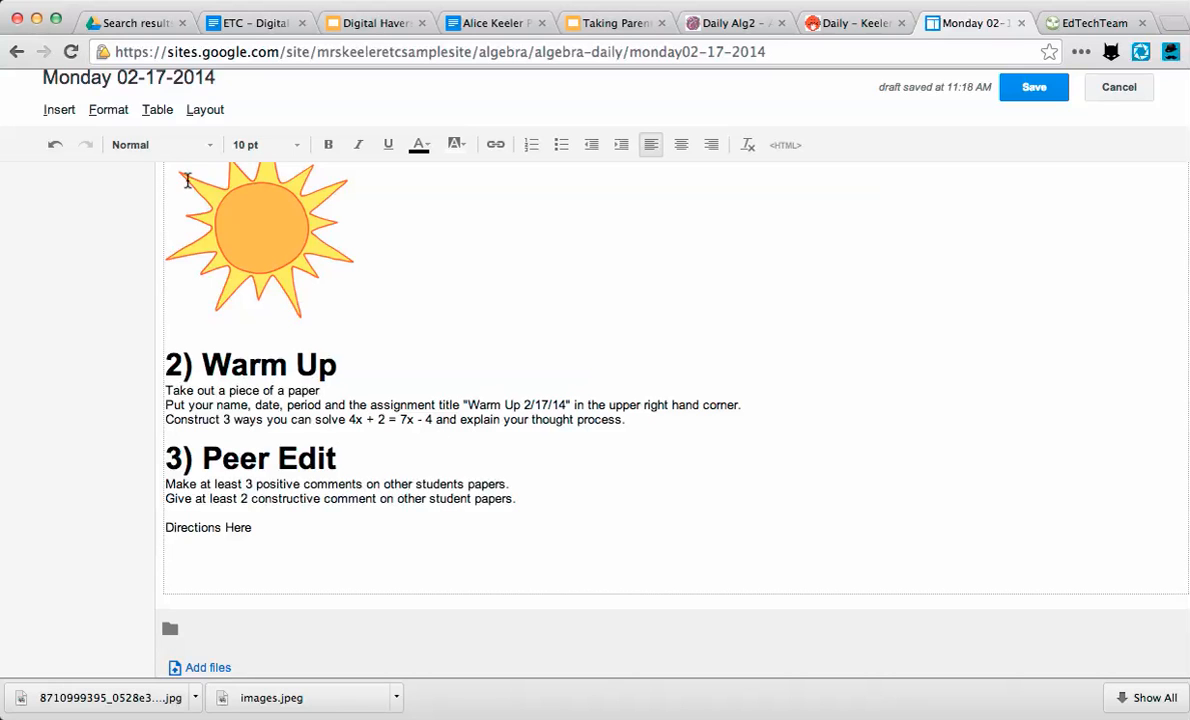
Step: Start inserting a Google Drive document below "Directions Here" and select the most recently modified handout
left_click(56, 112)
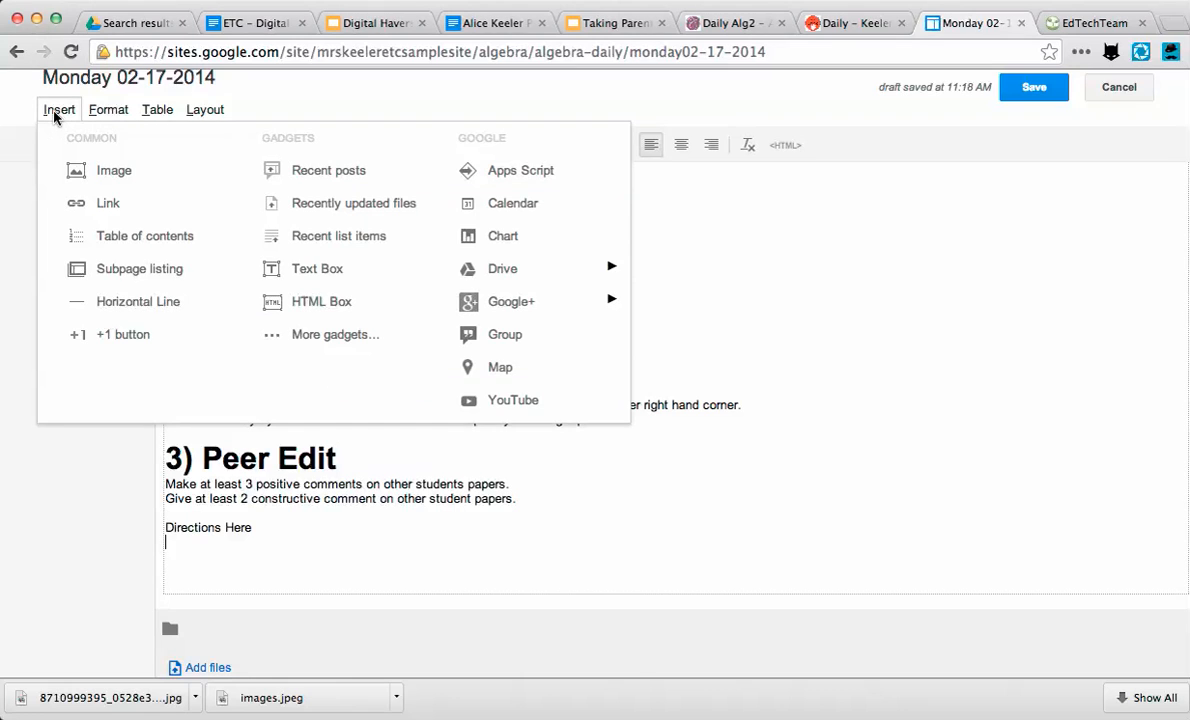
key("super+equal")
key("super+equal")
key("super+equal")
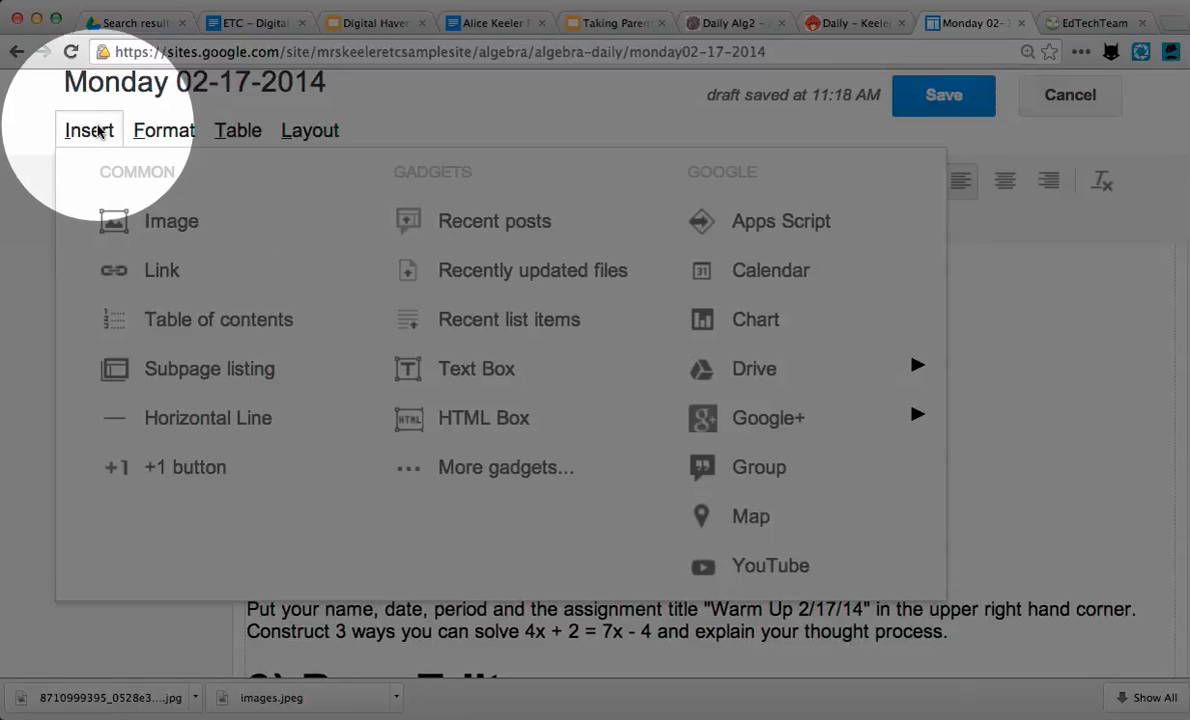
mouse_move(742, 383)
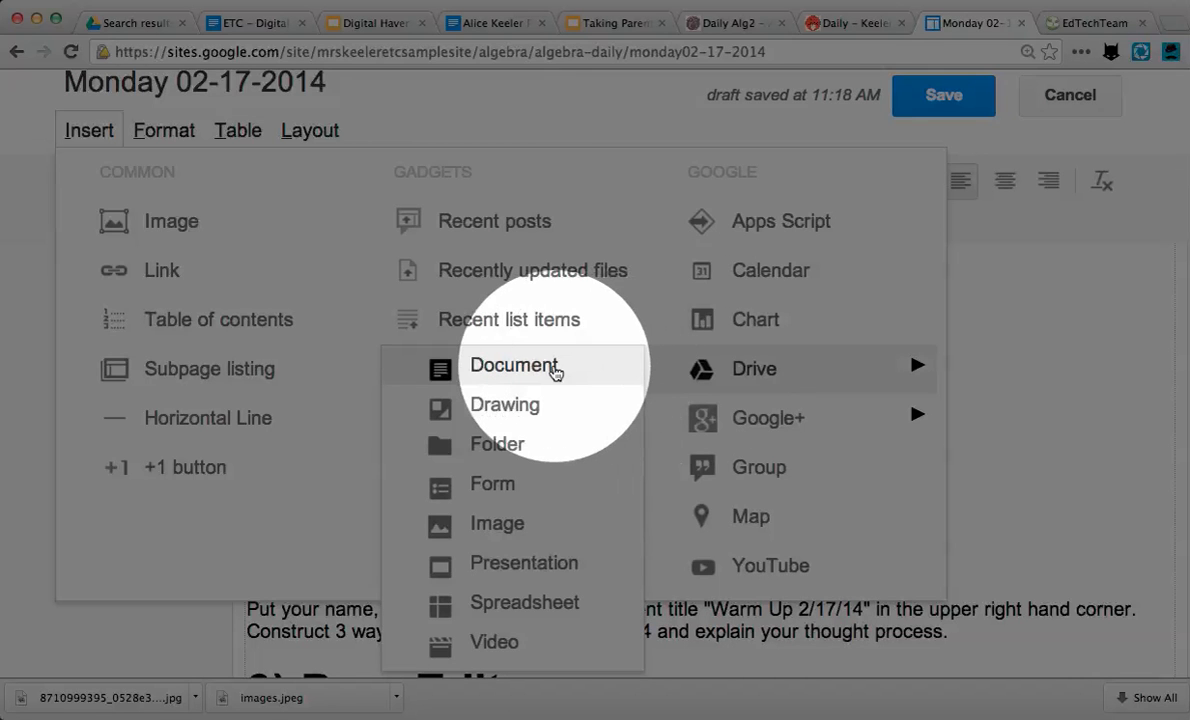
left_click(555, 366)
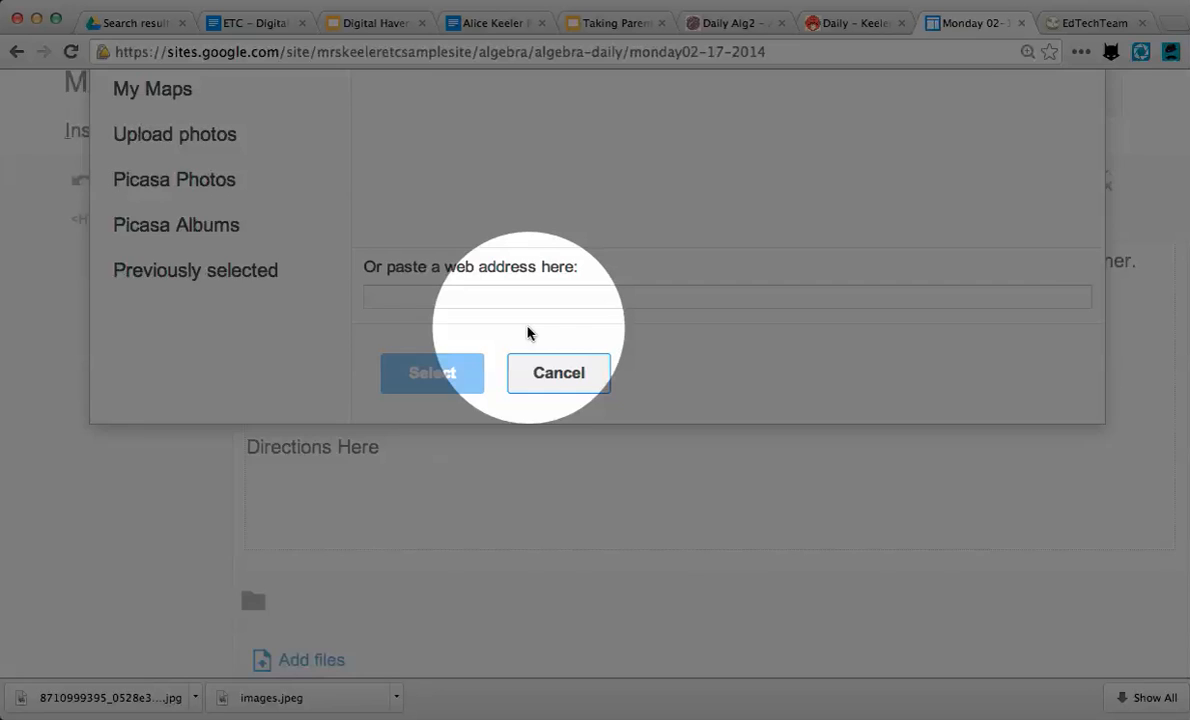
scroll(390, 385, "down", 5)
scroll(372, 388, "up", 4)
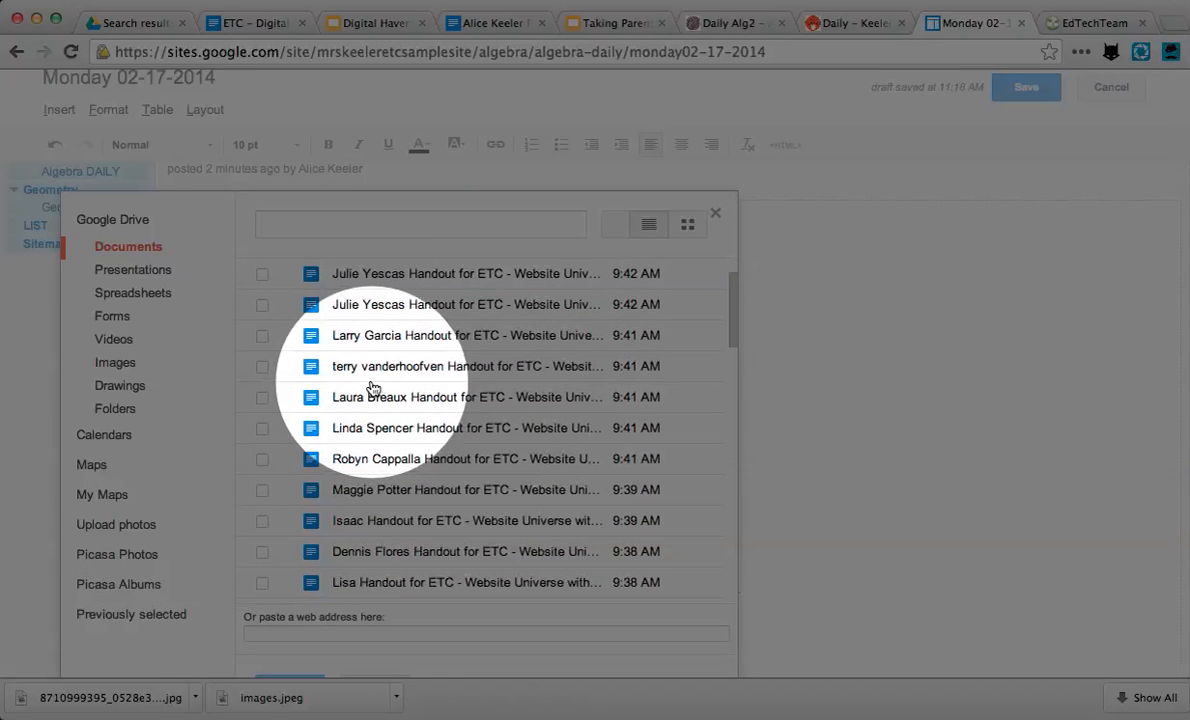
scroll(372, 388, "up", 2)
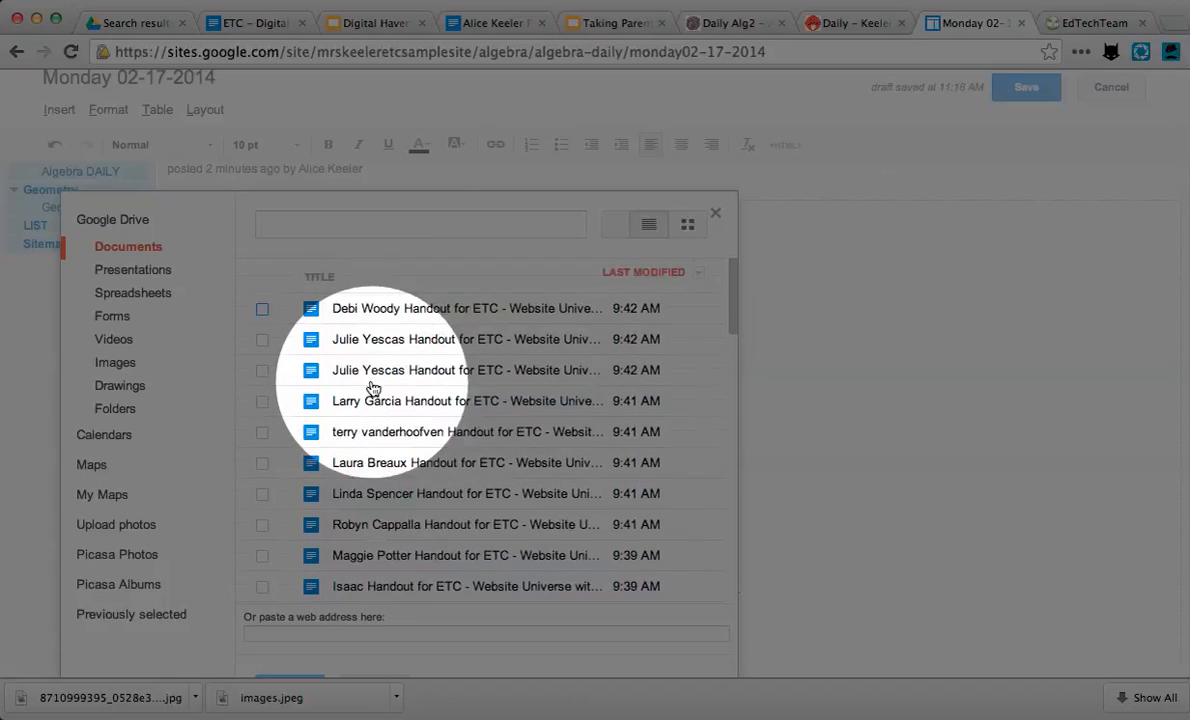
left_click(262, 309)
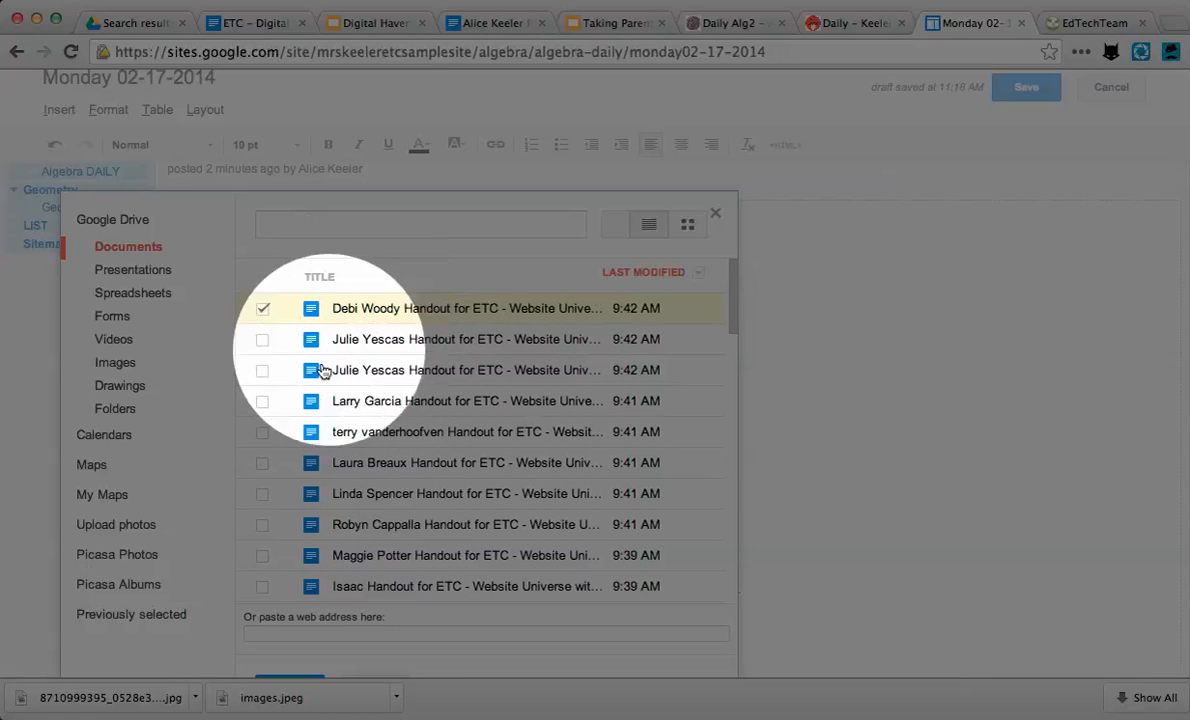
Step: Look through the list of handout documents available in Google Drive
scroll(358, 455, "down", 5)
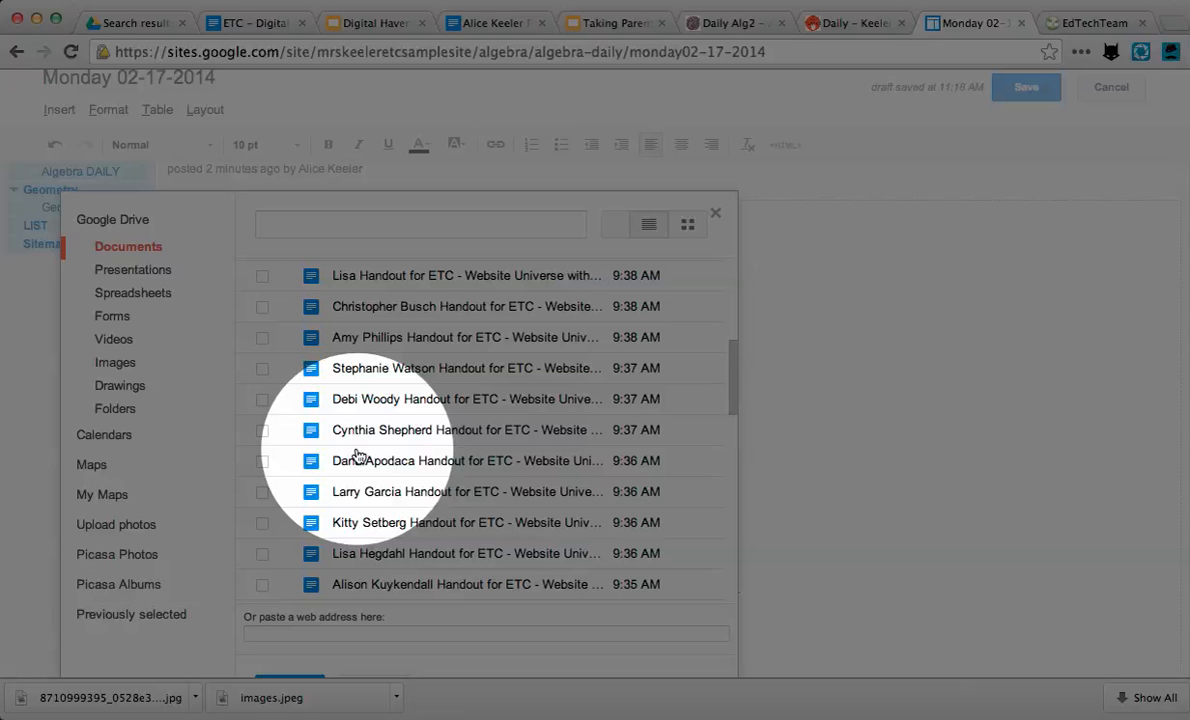
scroll(358, 455, "up", 4)
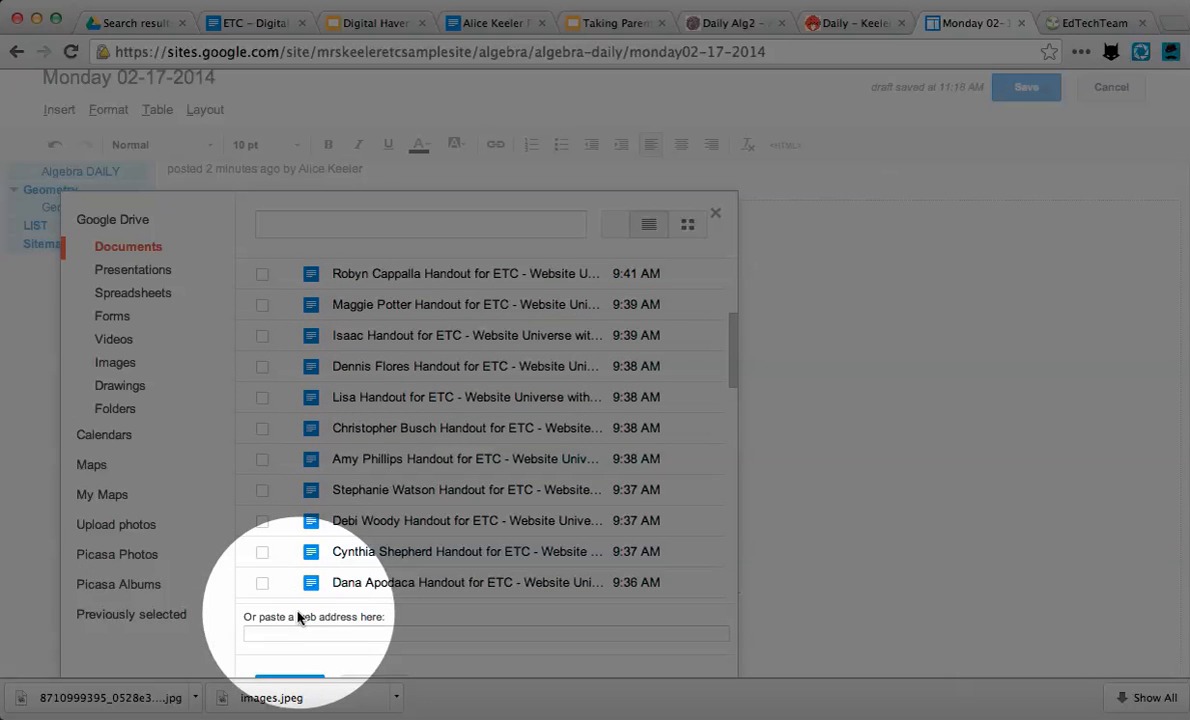
key("super+equal")
key("super+equal")
key("super+equal")
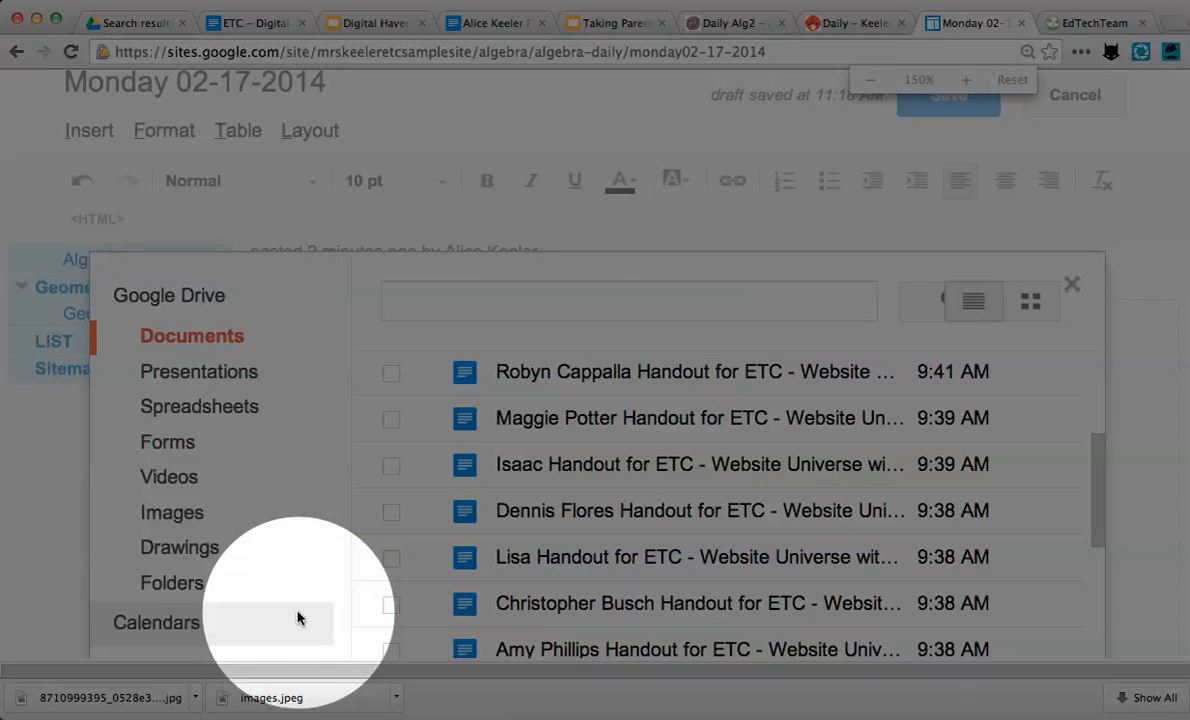
scroll(406, 540, "down", 5)
scroll(408, 555, "up", 2)
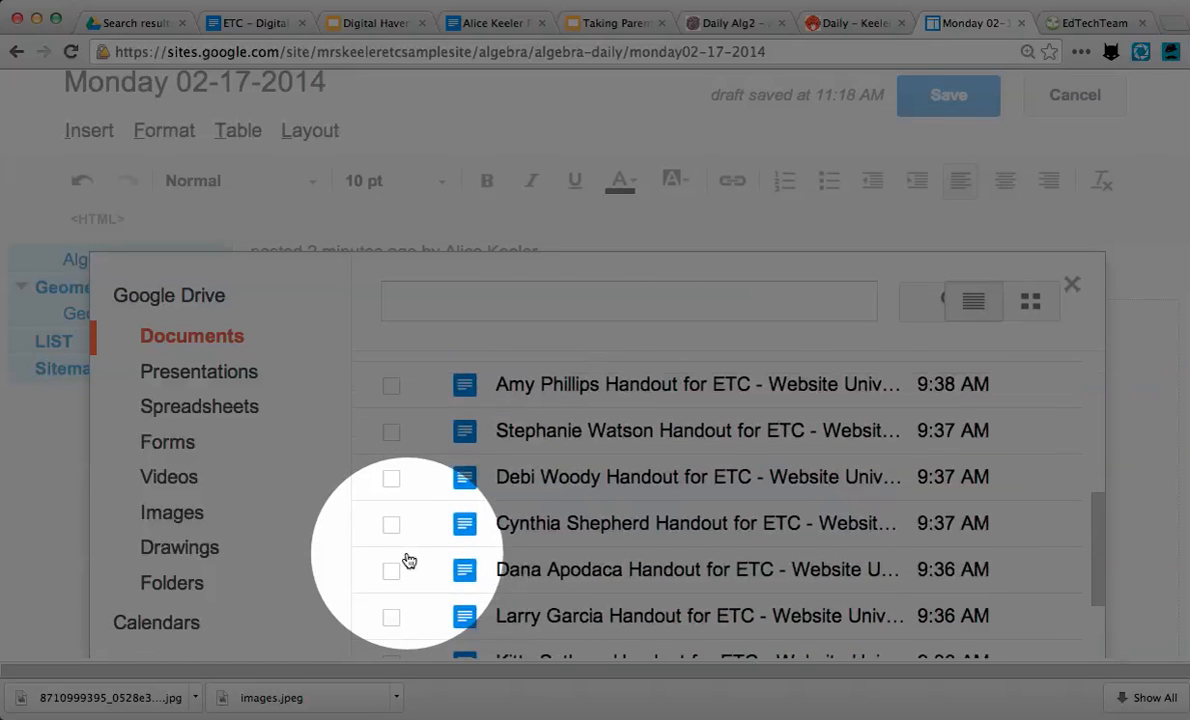
key("super+0")
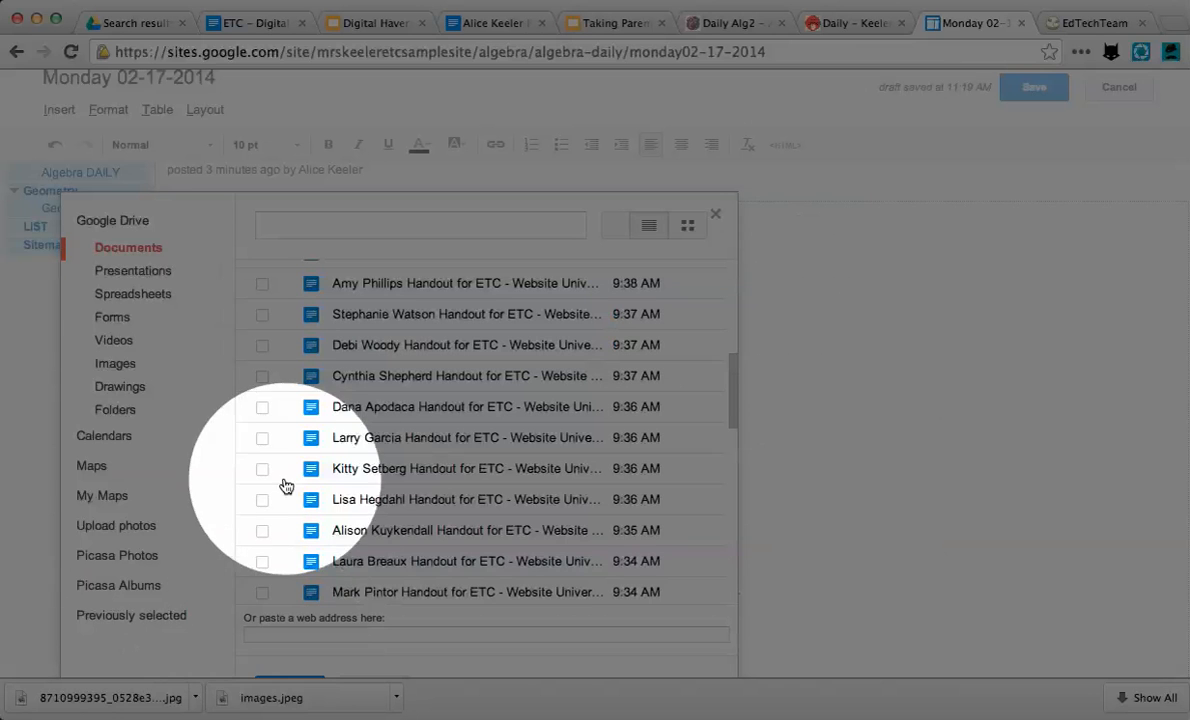
scroll(287, 486, "up", 10)
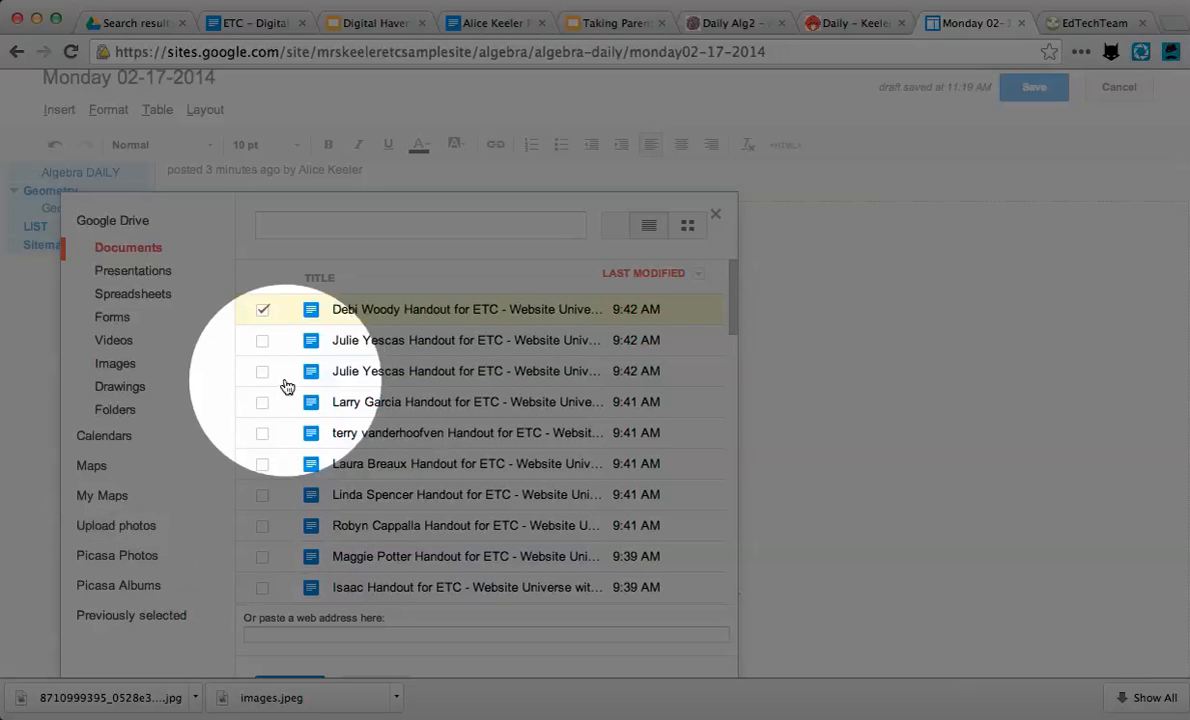
Step: List all Google Drive files and embed the selected handout with its border and title included at 600 pixels high
left_click(199, 224)
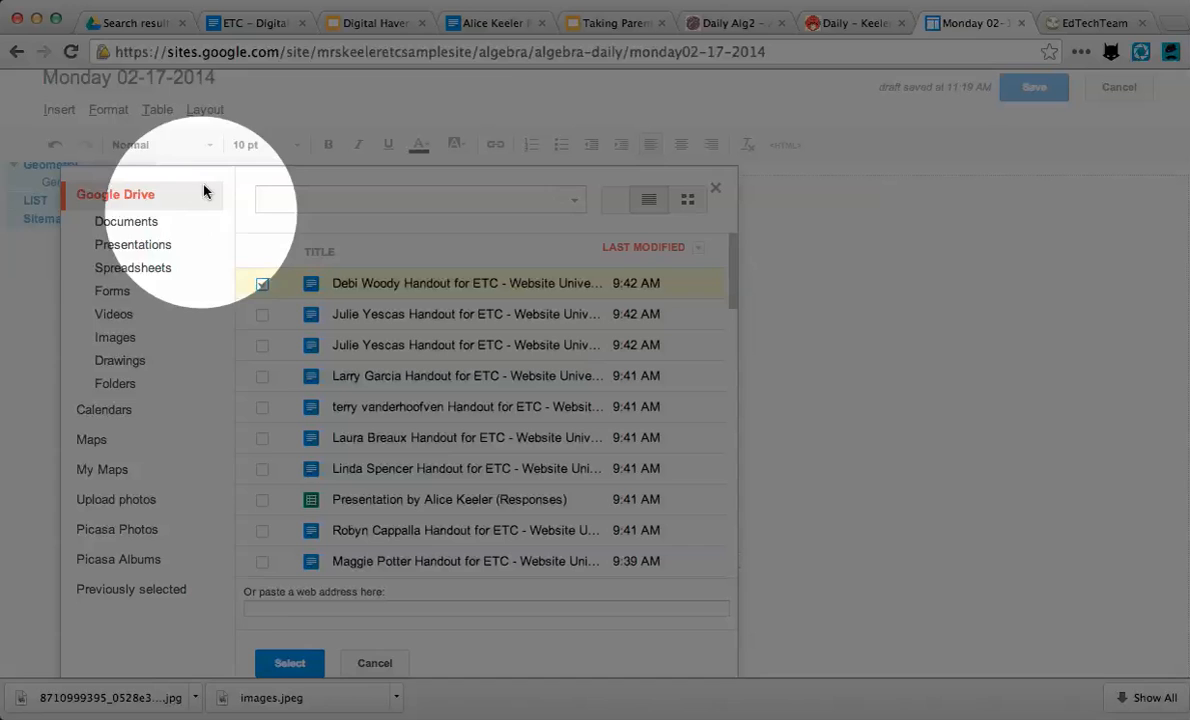
left_click(290, 663)
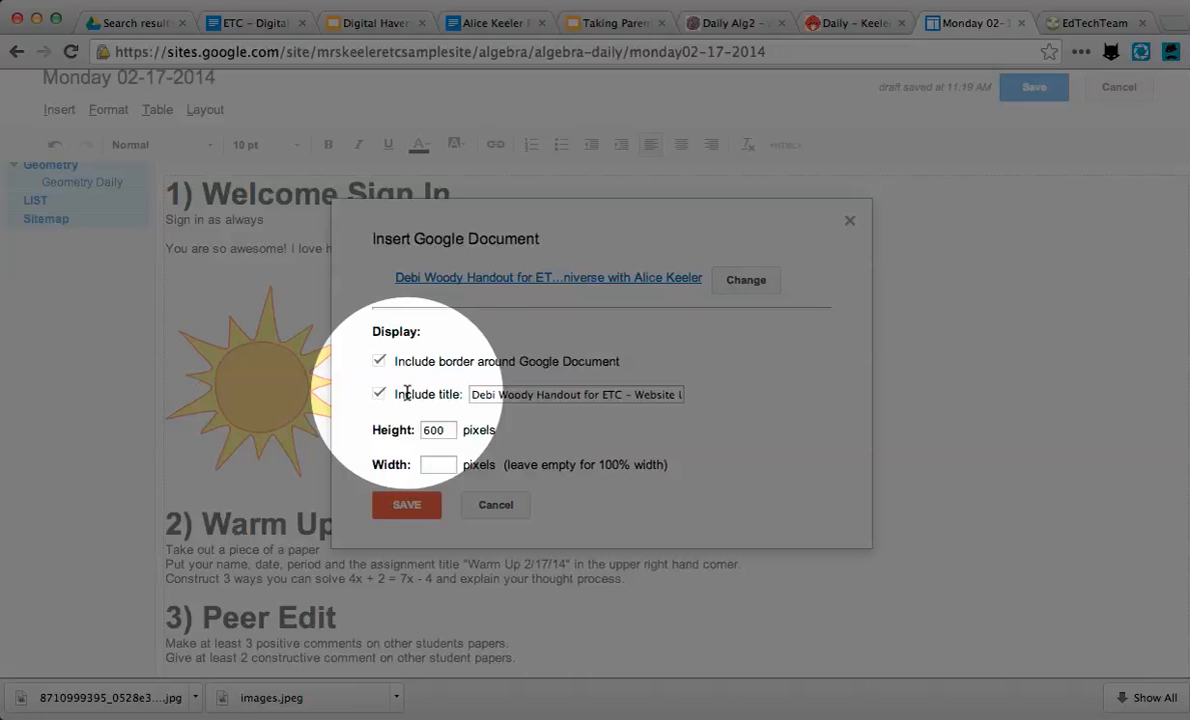
left_click(404, 503)
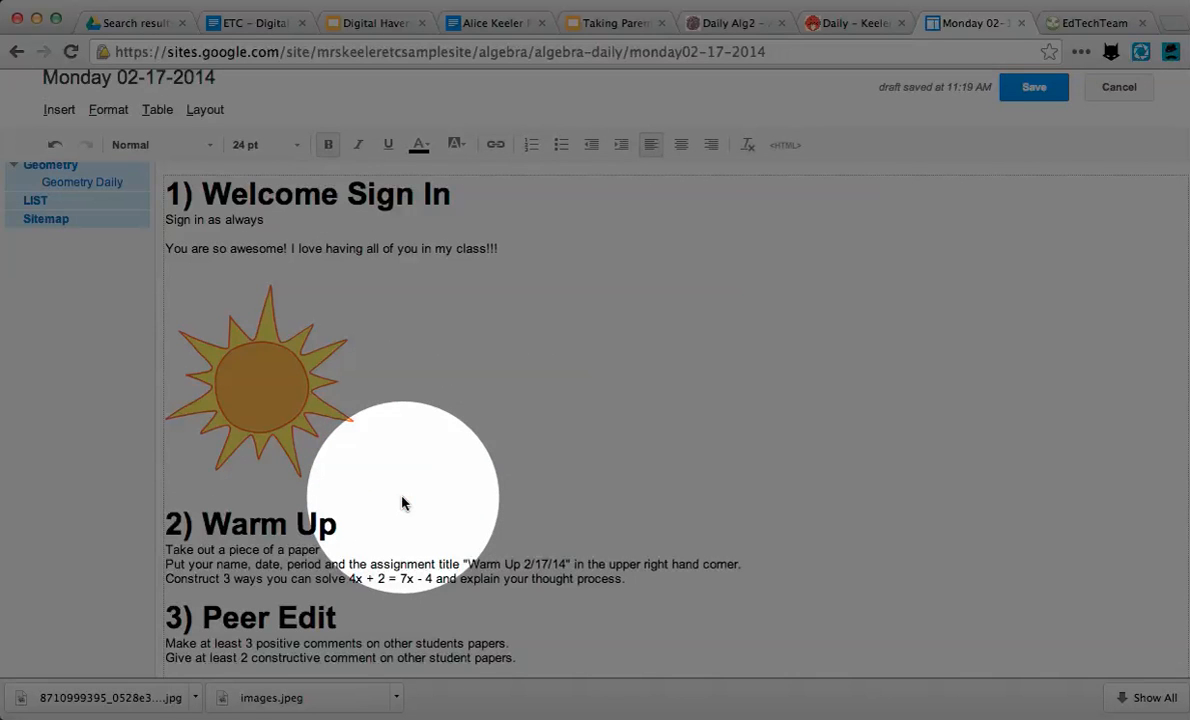
Step: Check the embedded document's placeholder below "Directions Here" and save the post
scroll(404, 503, "down", 5)
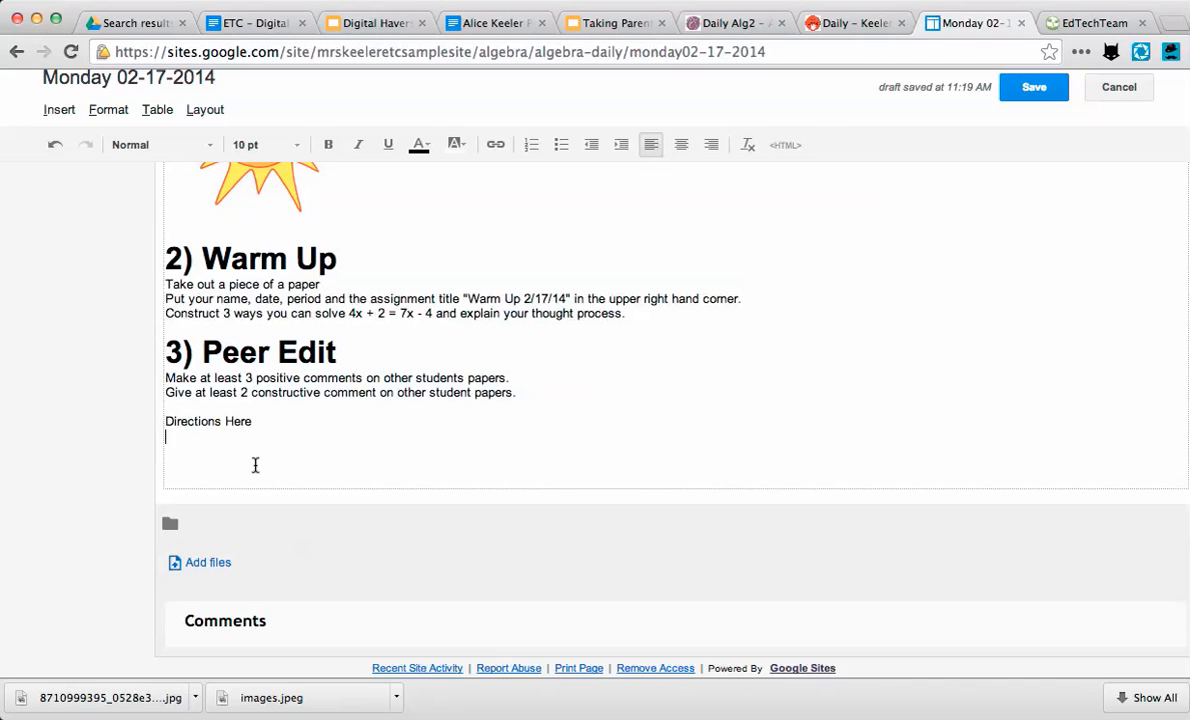
scroll(765, 473, "down", 3)
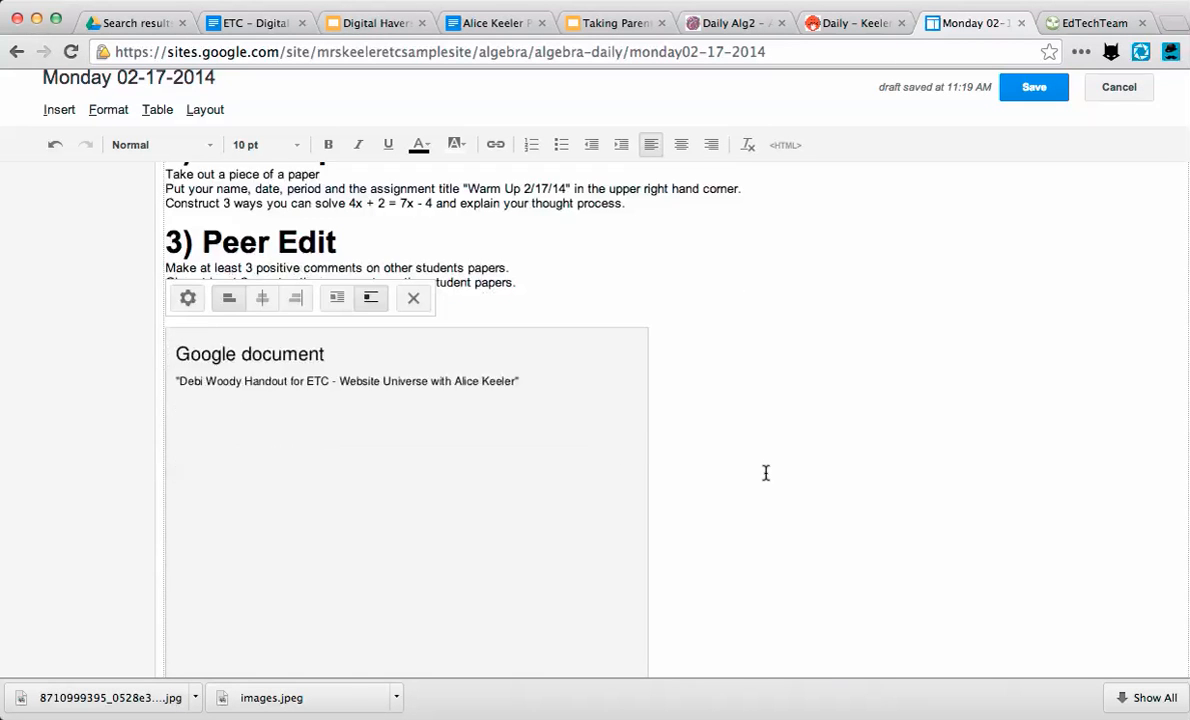
scroll(765, 473, "down", 4)
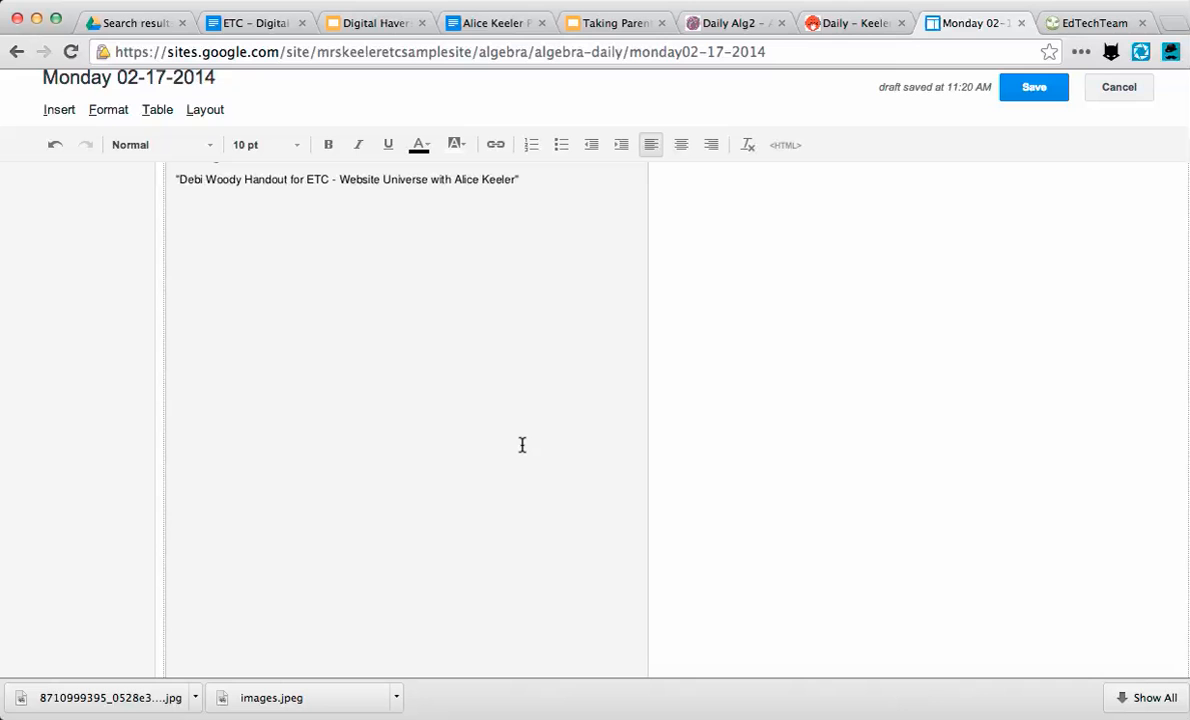
scroll(522, 445, "up", 3)
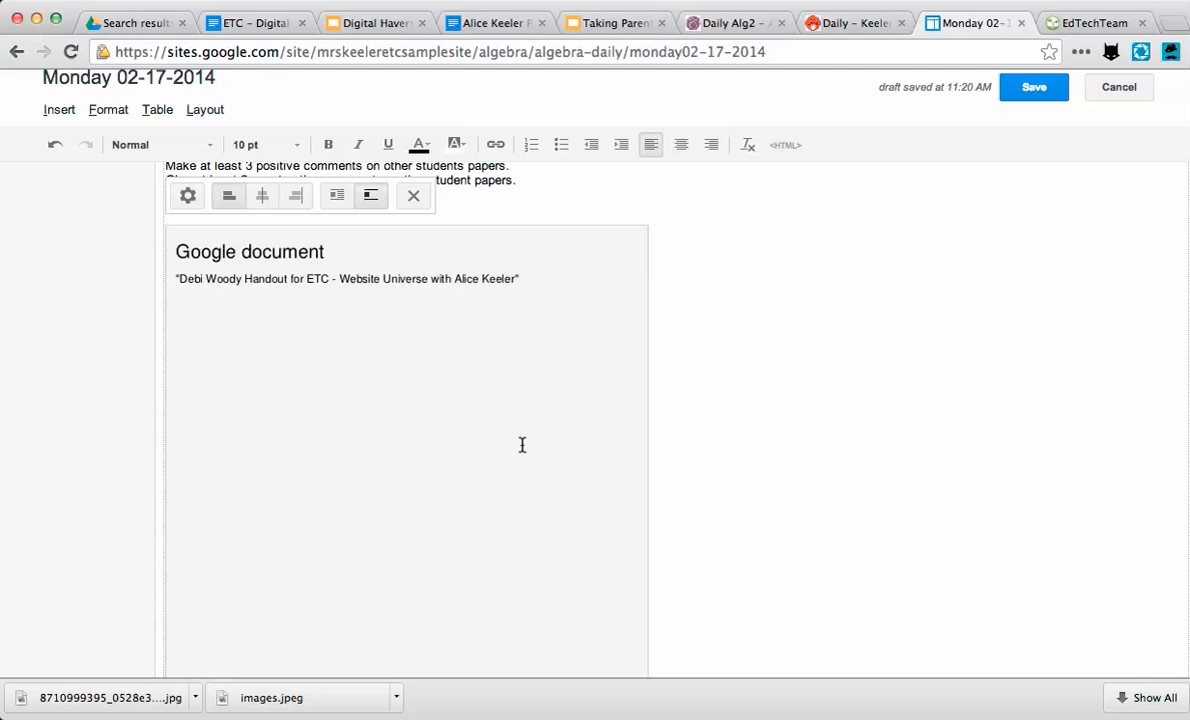
left_click(1042, 87)
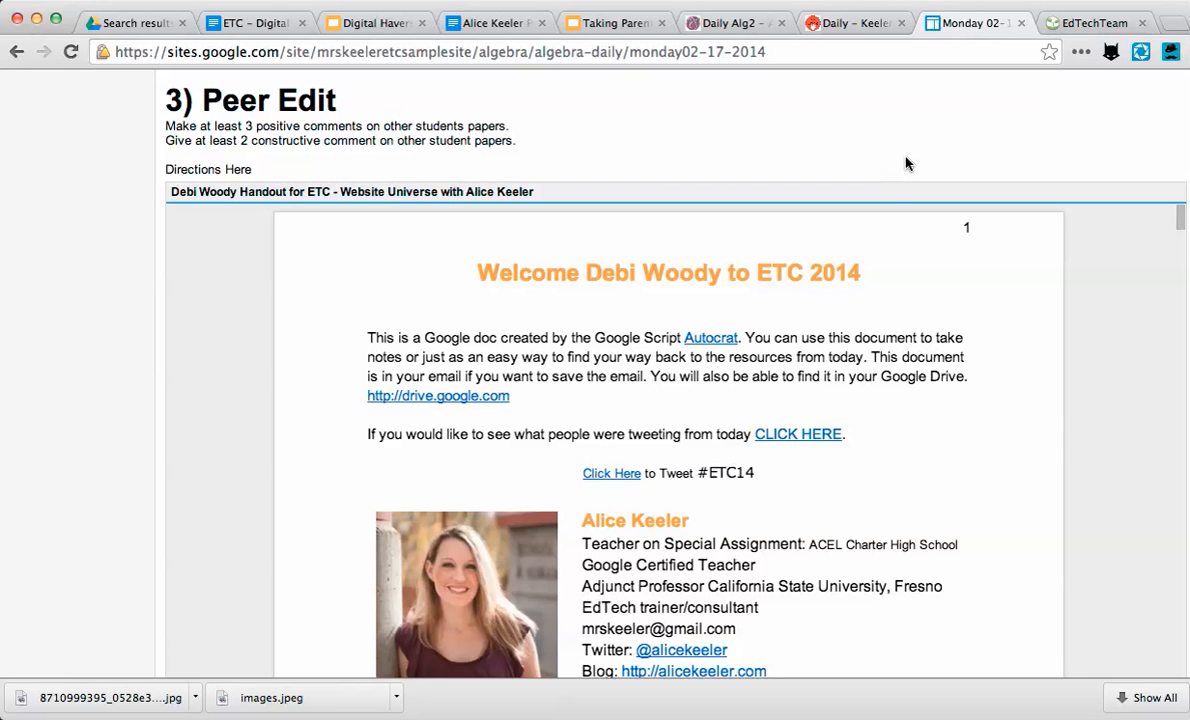
left_click(654, 1)
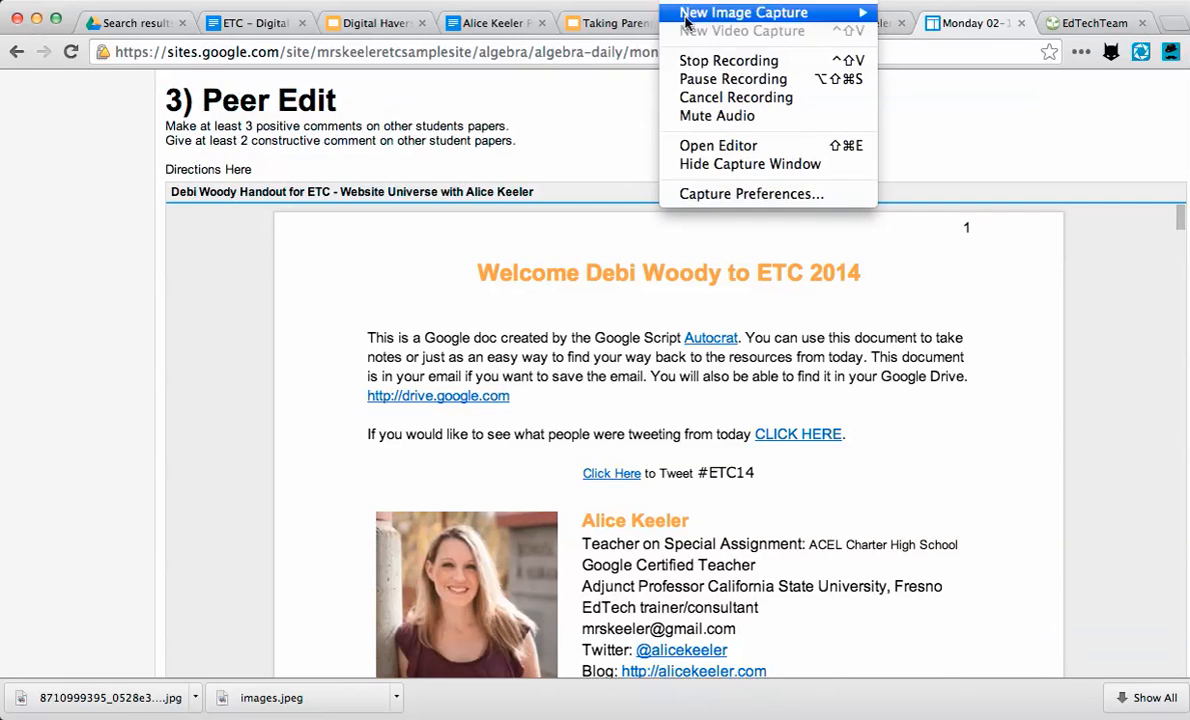